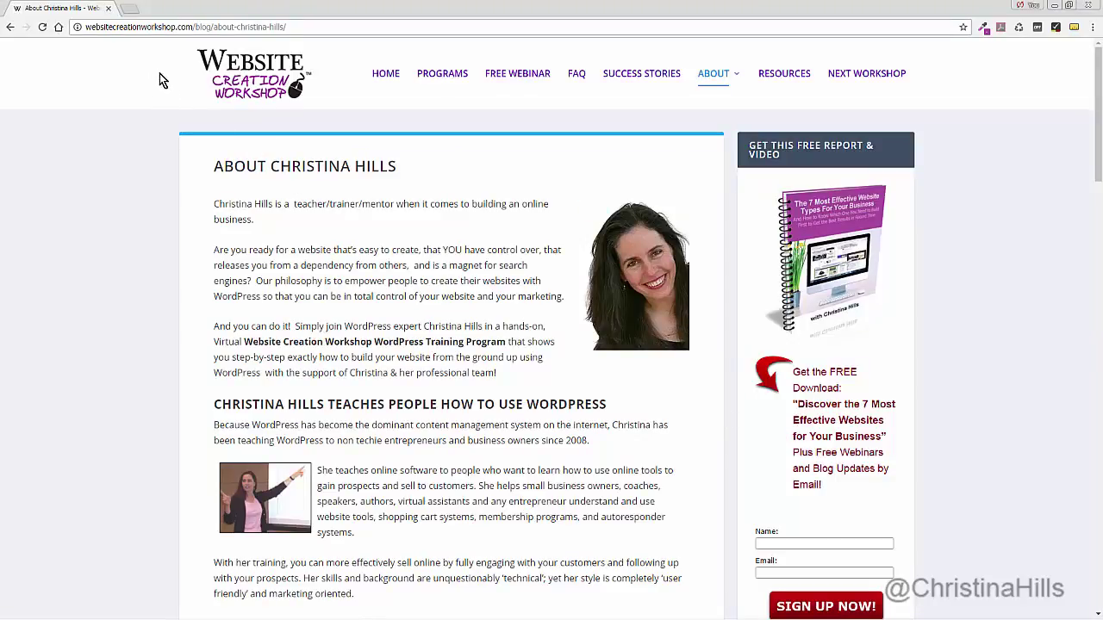
- In a new tab, search Google for MeasureIt and open its Chrome Web Store page
{"action": "left_click", "coordinate": [130, 9]}
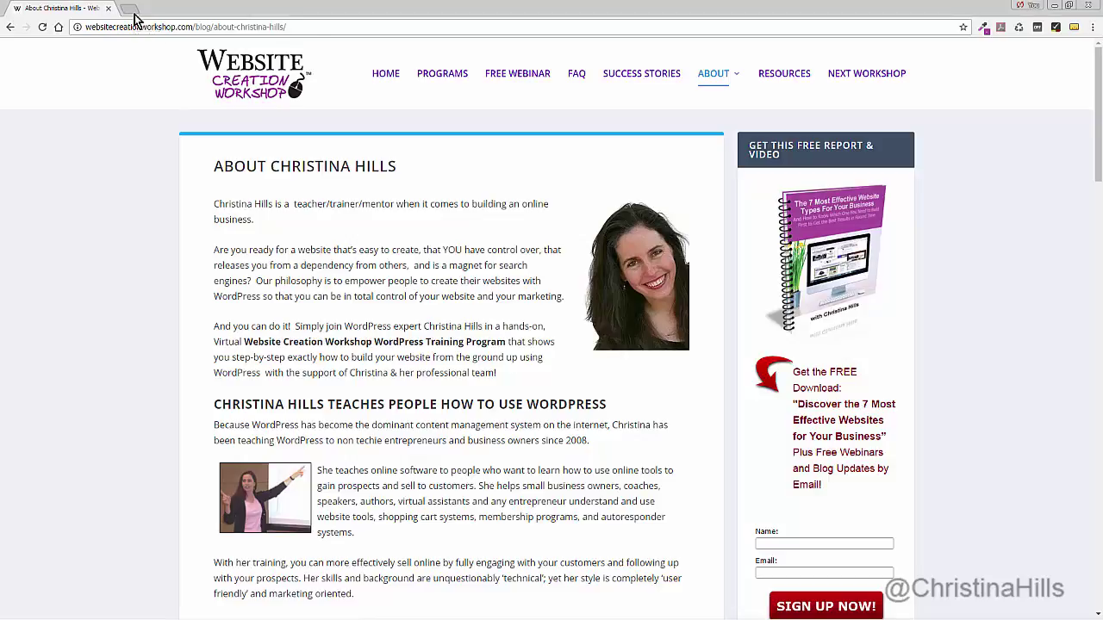
{"action": "left_click", "coordinate": [444, 270]}
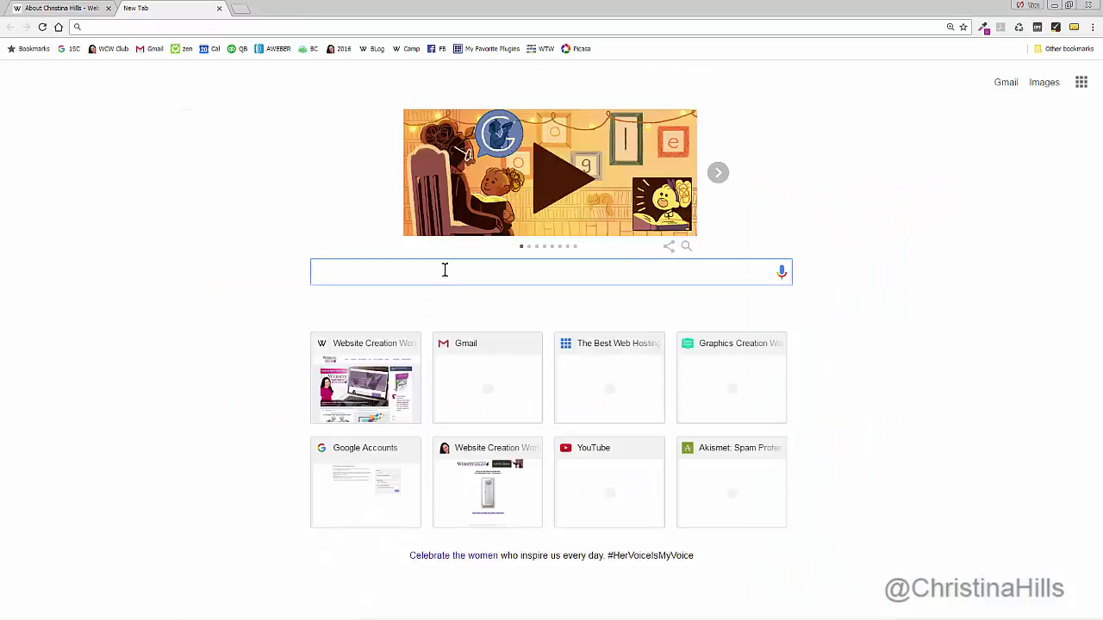
{"action": "type", "text": "me"}
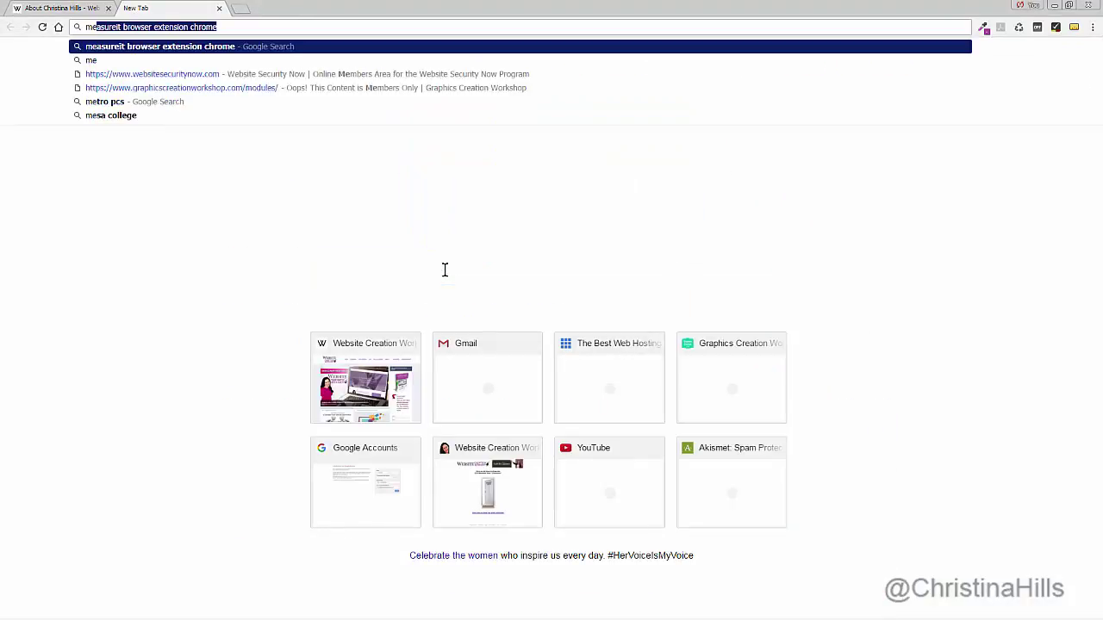
{"action": "left_click", "coordinate": [444, 262]}
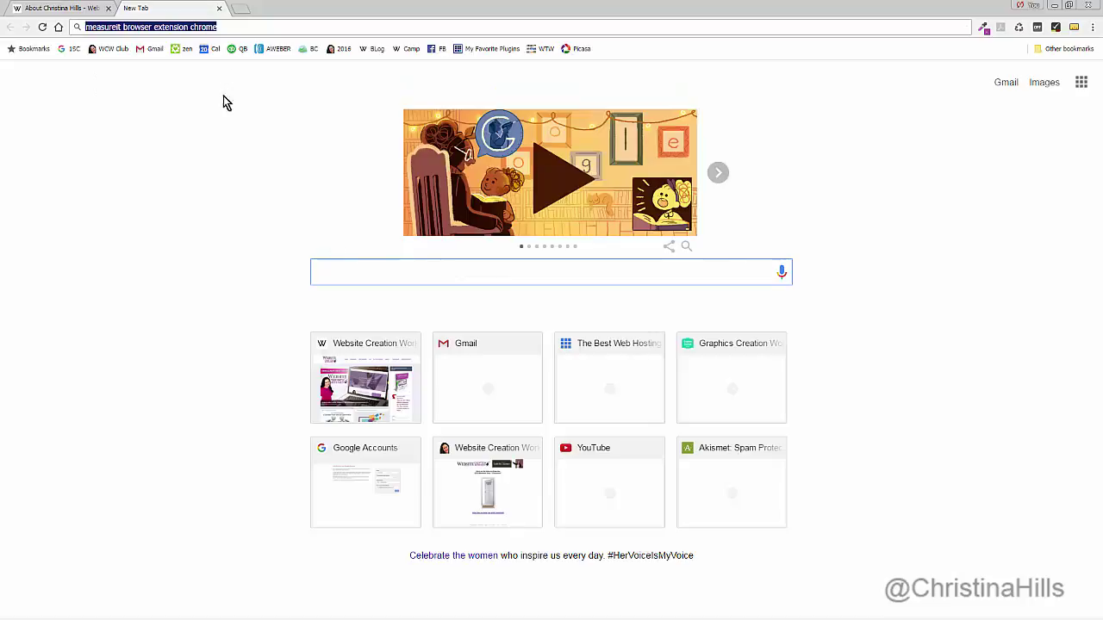
{"action": "left_click", "coordinate": [226, 29]}
{"action": "key", "text": "Return"}
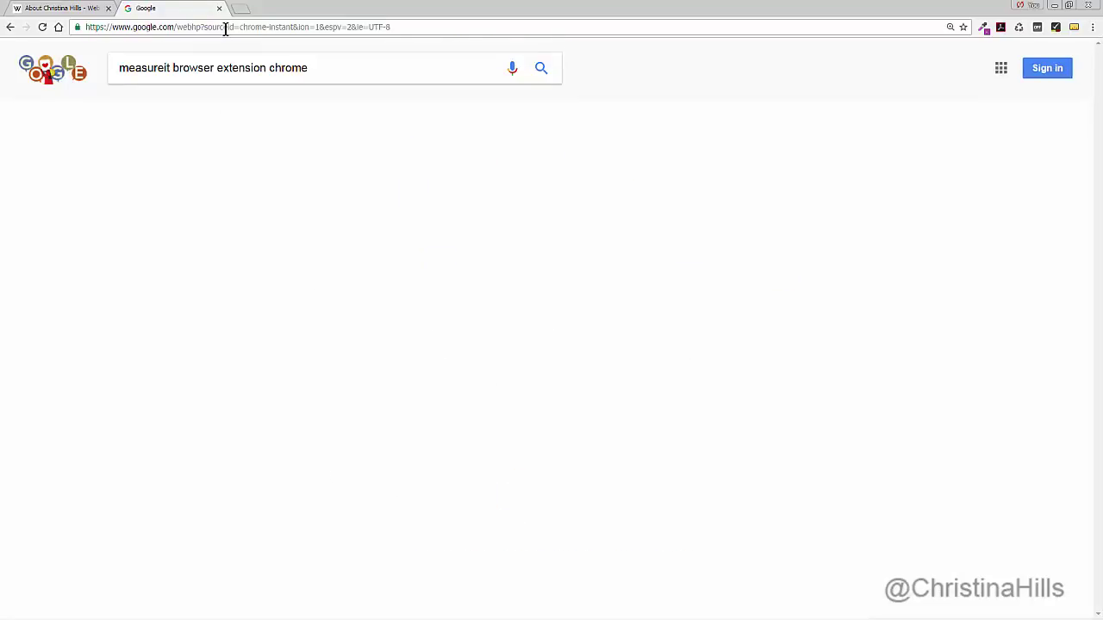
{"action": "left_click", "coordinate": [265, 176]}
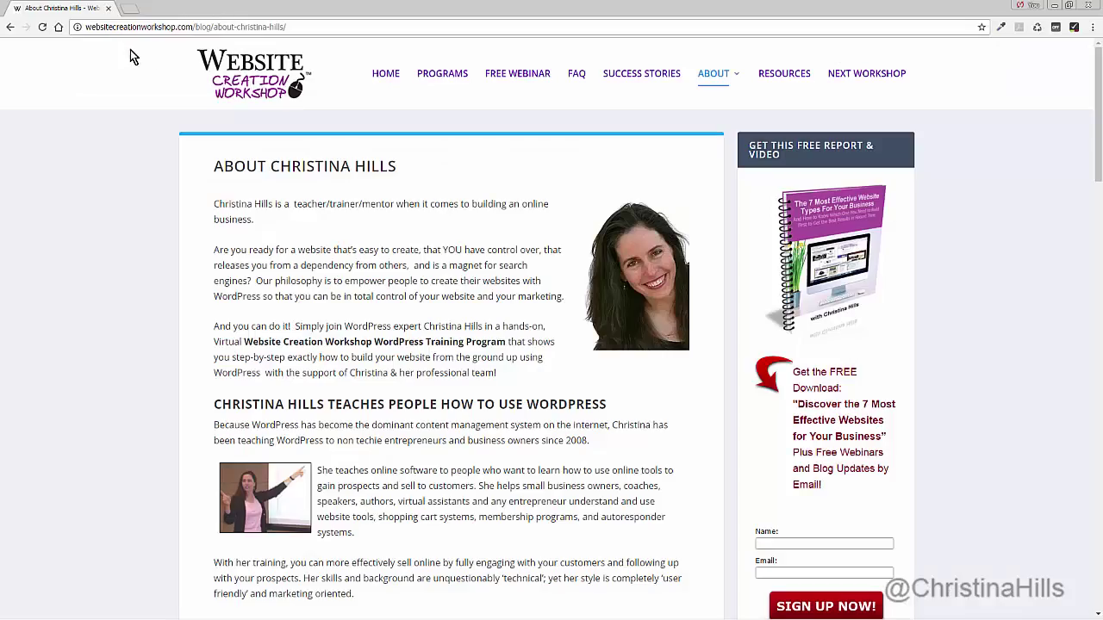
- In another new tab, open Chrome Web Store Extensions via Google and search the store for 'measureit'
{"action": "left_click", "coordinate": [128, 9]}
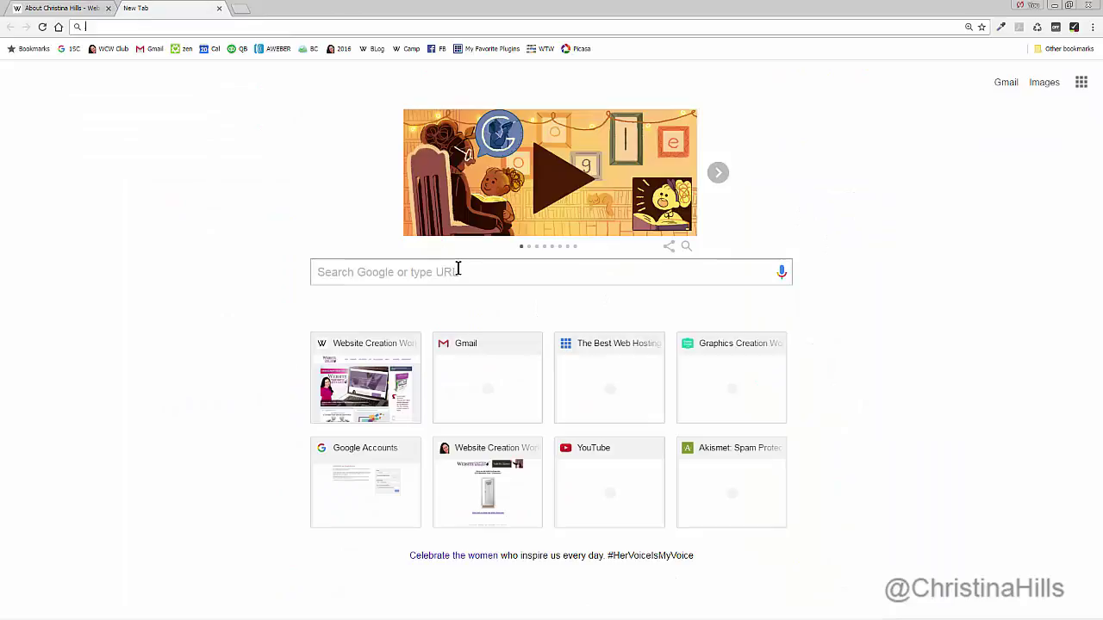
{"action": "left_click", "coordinate": [459, 264]}
{"action": "type", "text": "ch"}
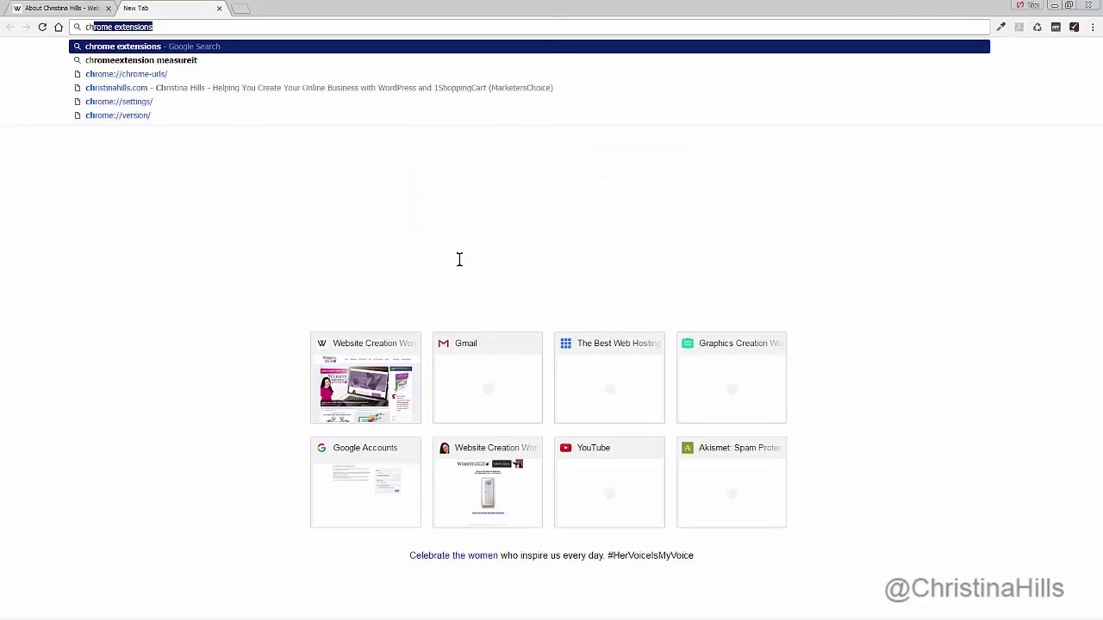
{"action": "key", "text": "Return"}
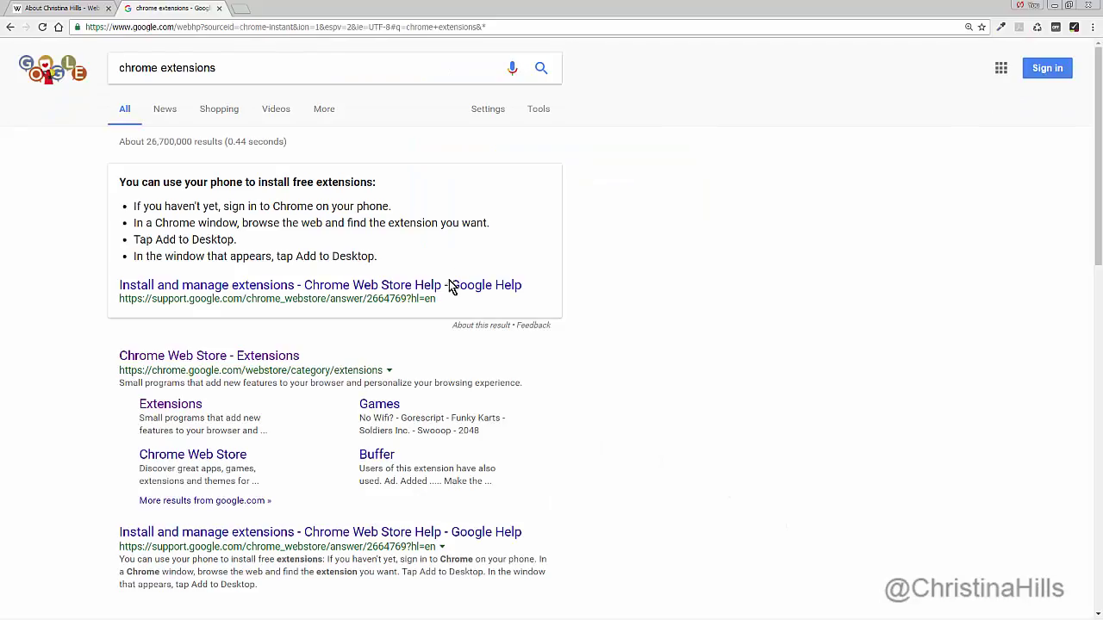
{"action": "left_click", "coordinate": [289, 358]}
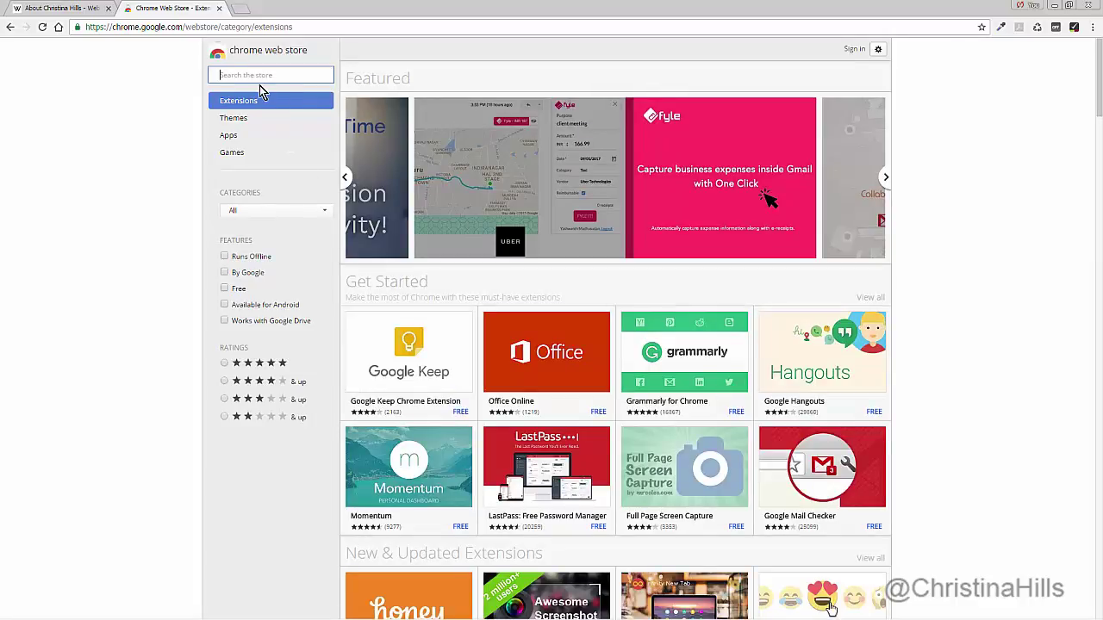
{"action": "type", "text": "me"}
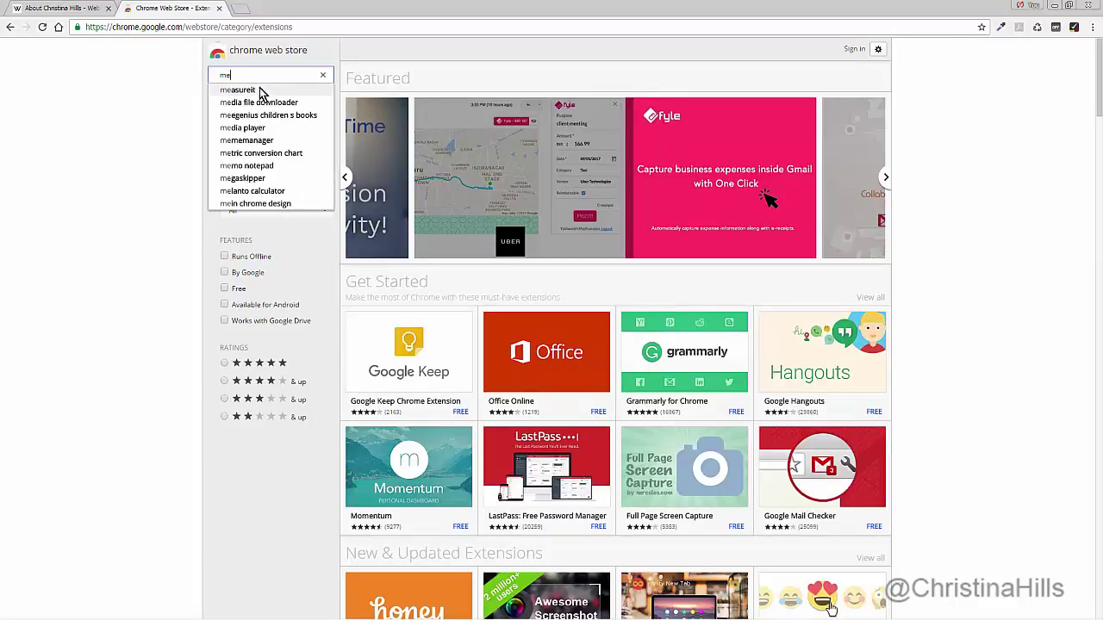
{"action": "left_click", "coordinate": [261, 92]}
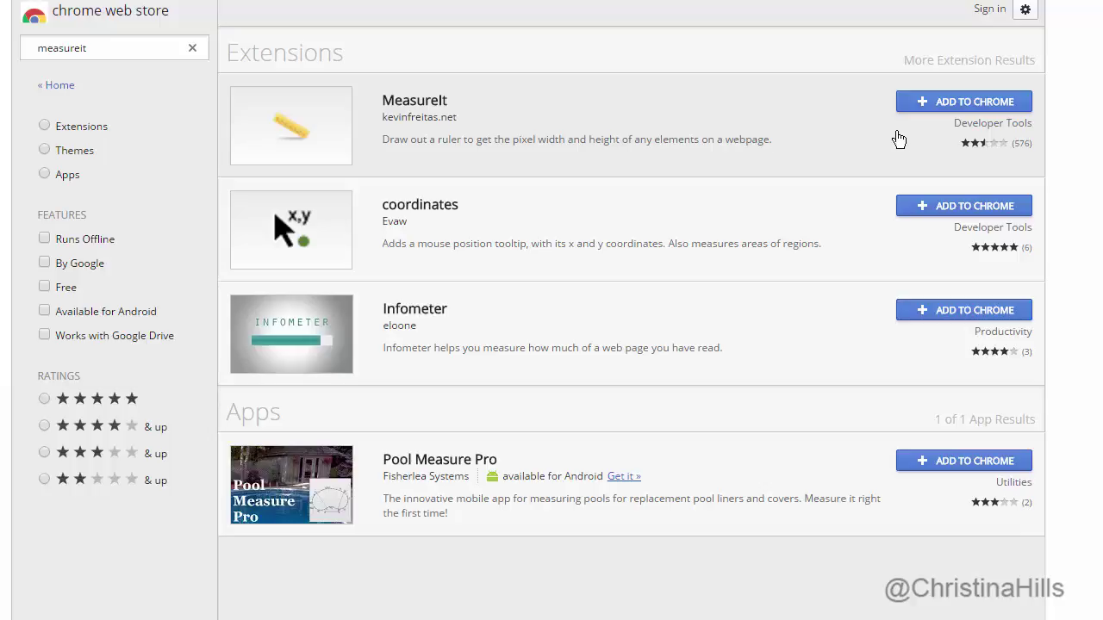
- Add the MeasureIt extension to Chrome, then return to the website's About page tab
{"action": "left_click", "coordinate": [959, 110]}
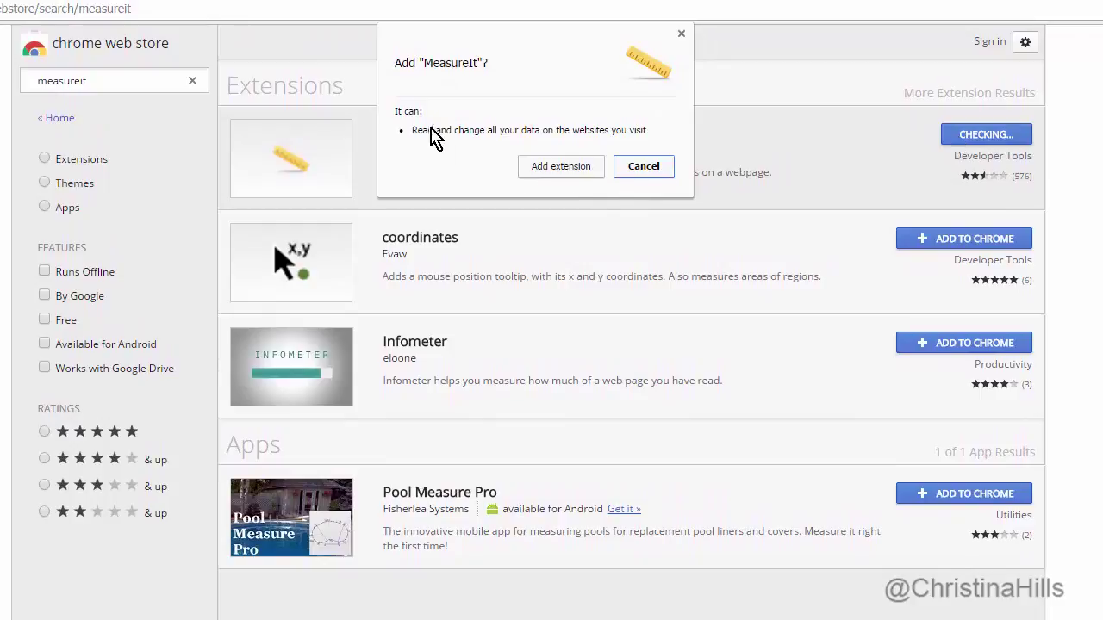
{"action": "left_click", "coordinate": [556, 168]}
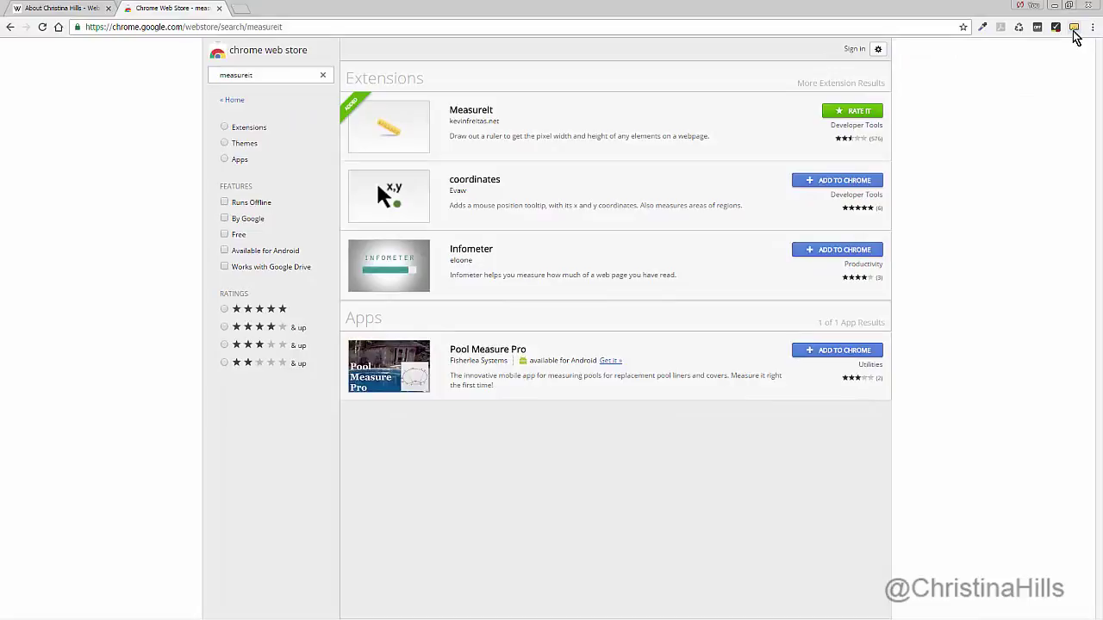
{"action": "left_click", "coordinate": [95, 15]}
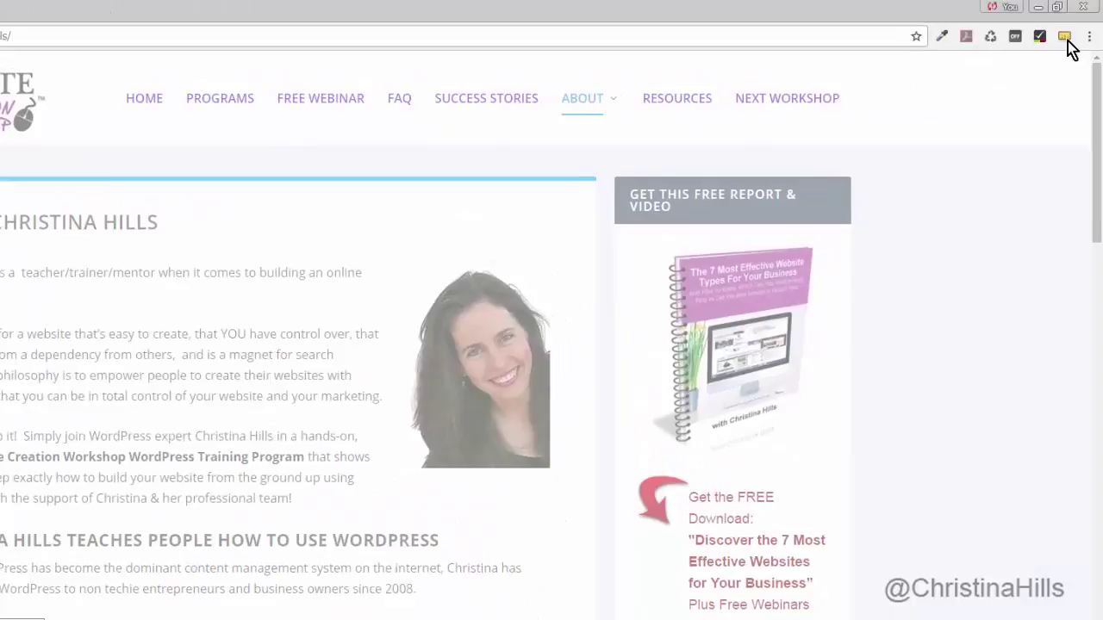
{"action": "left_click", "coordinate": [1065, 36]}
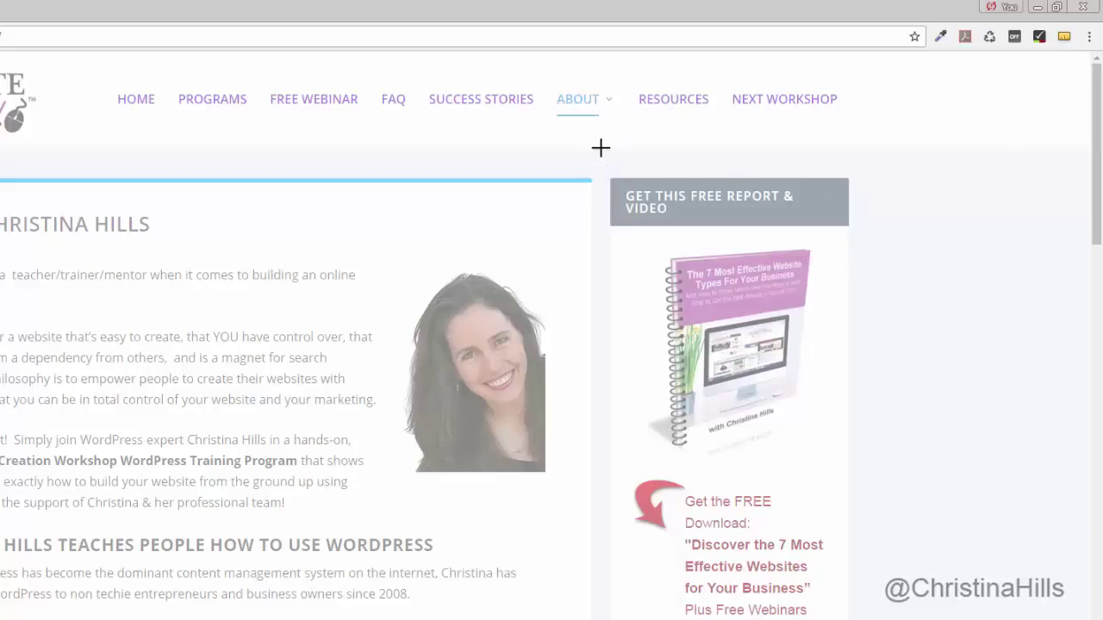
{"action": "left_click_drag", "start_coordinate": [610, 178], "coordinate": [847, 229]}
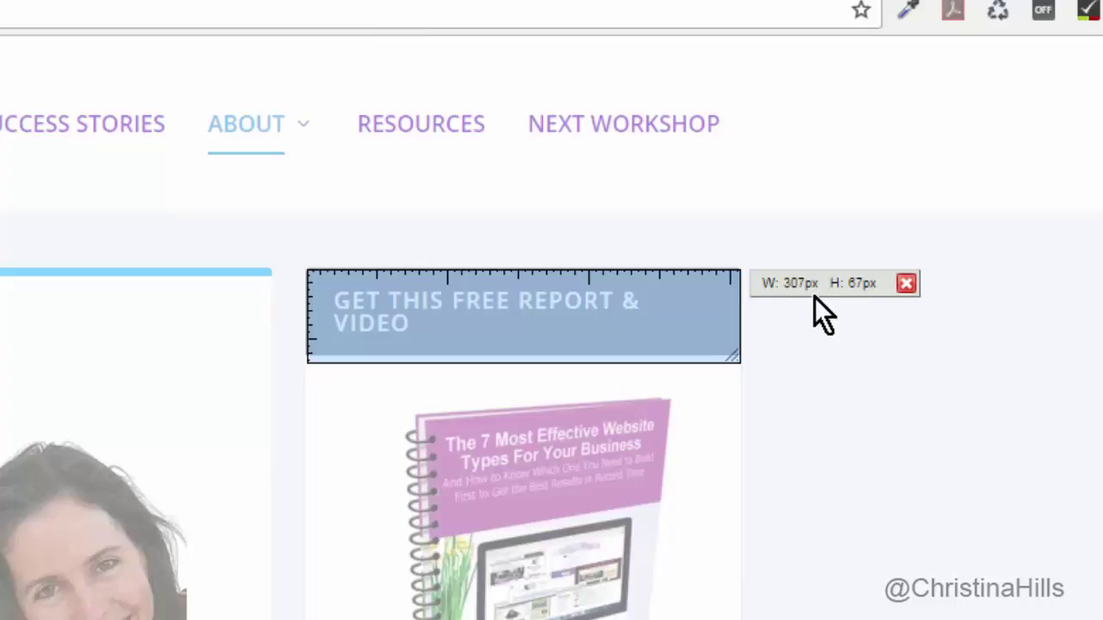
{"action": "left_click", "coordinate": [863, 342]}
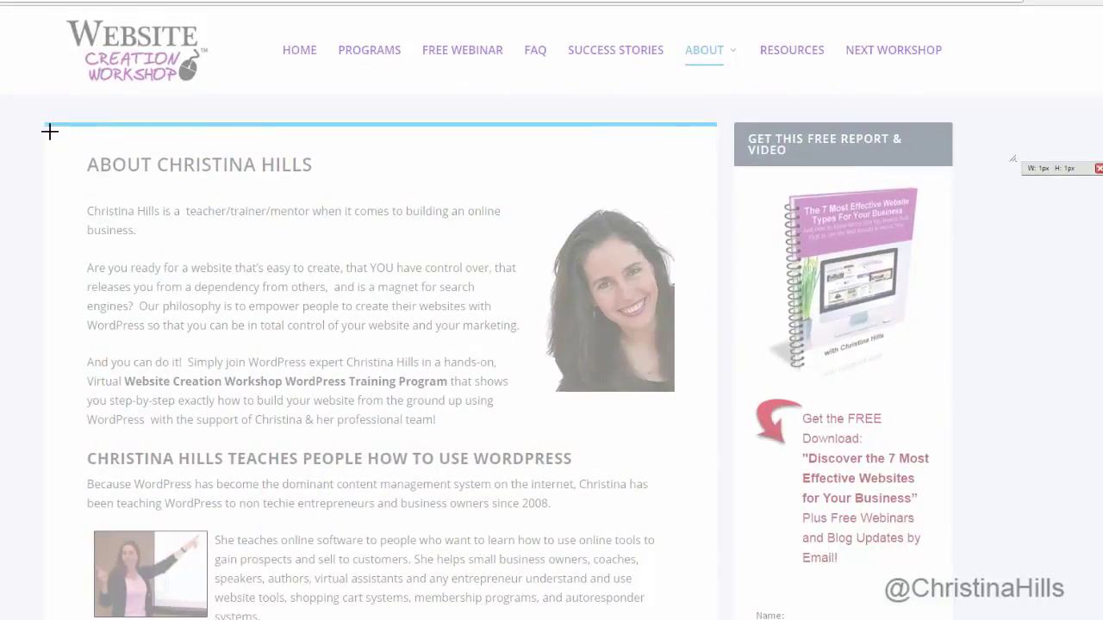
{"action": "mouse_move", "coordinate": [45, 123]}
{"action": "left_mouse_down"}
{"action": "mouse_move", "coordinate": [353, 172]}
{"action": "mouse_move", "coordinate": [717, 197]}
{"action": "left_mouse_up"}
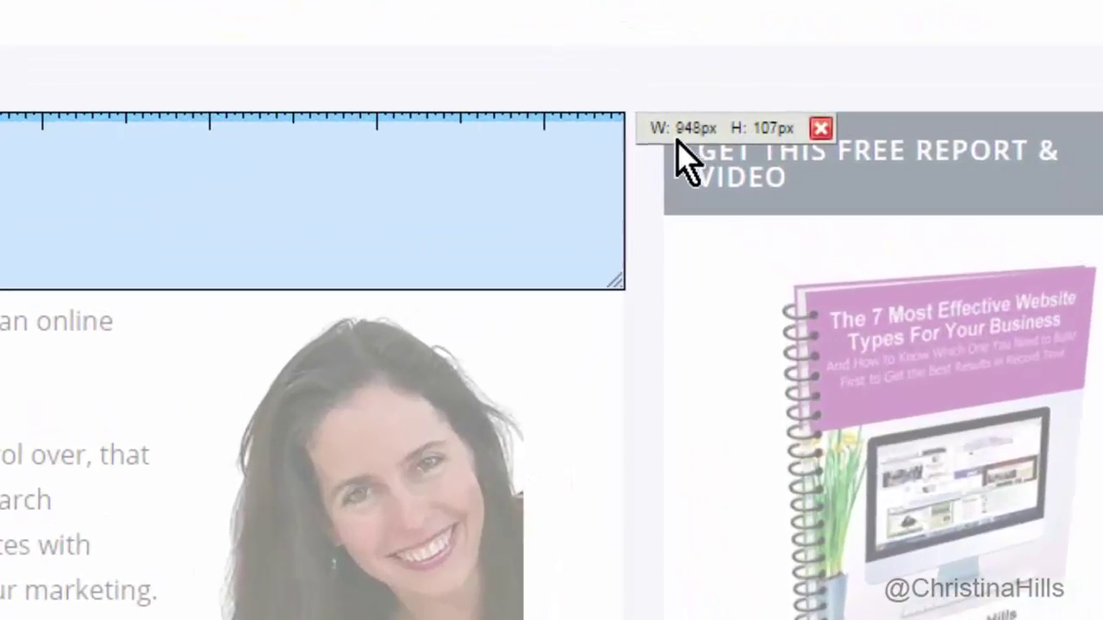
{"action": "mouse_move", "coordinate": [629, 285]}
{"action": "left_mouse_down"}
{"action": "mouse_move", "coordinate": [608, 288]}
{"action": "mouse_move", "coordinate": [627, 289]}
{"action": "left_mouse_up"}
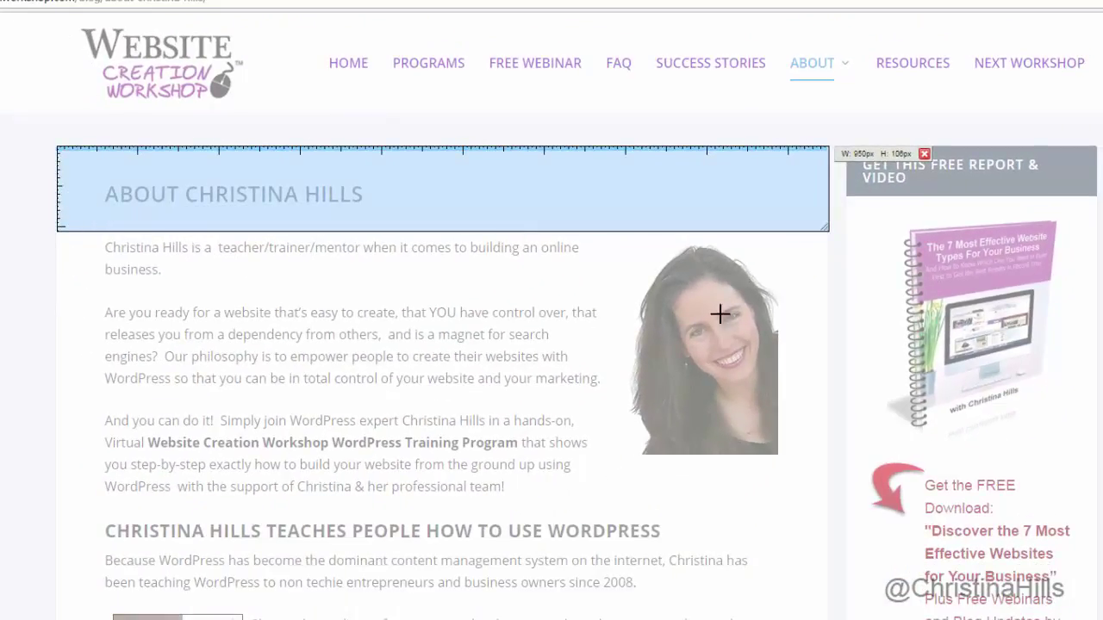
{"action": "left_click", "coordinate": [924, 154]}
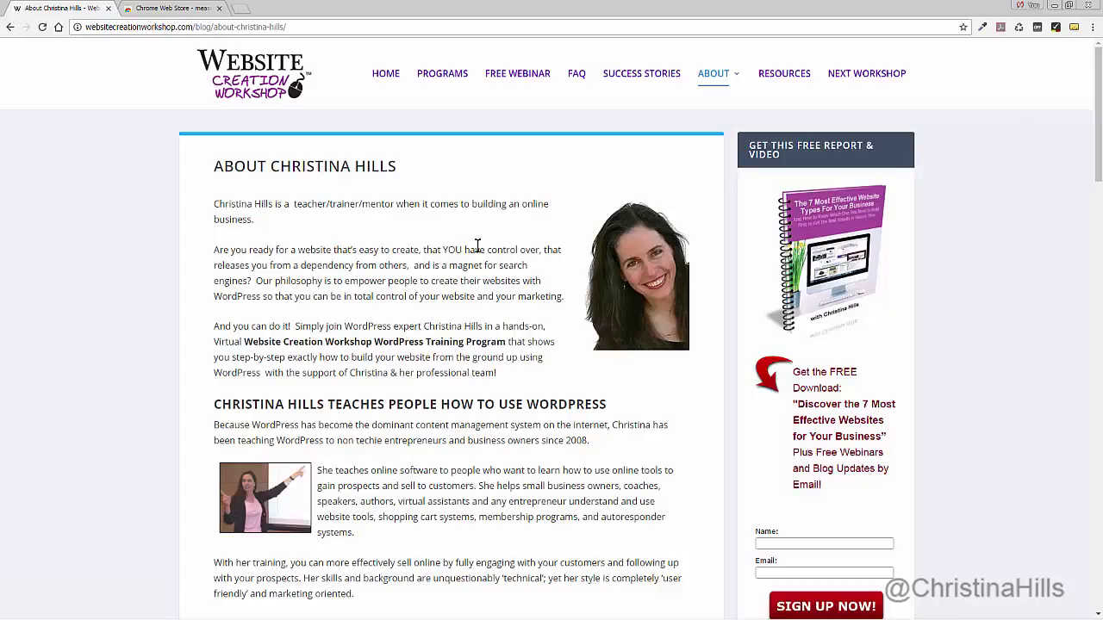
{"action": "scroll", "coordinate": [259, 470], "scroll_direction": "down", "scroll_amount": 1}
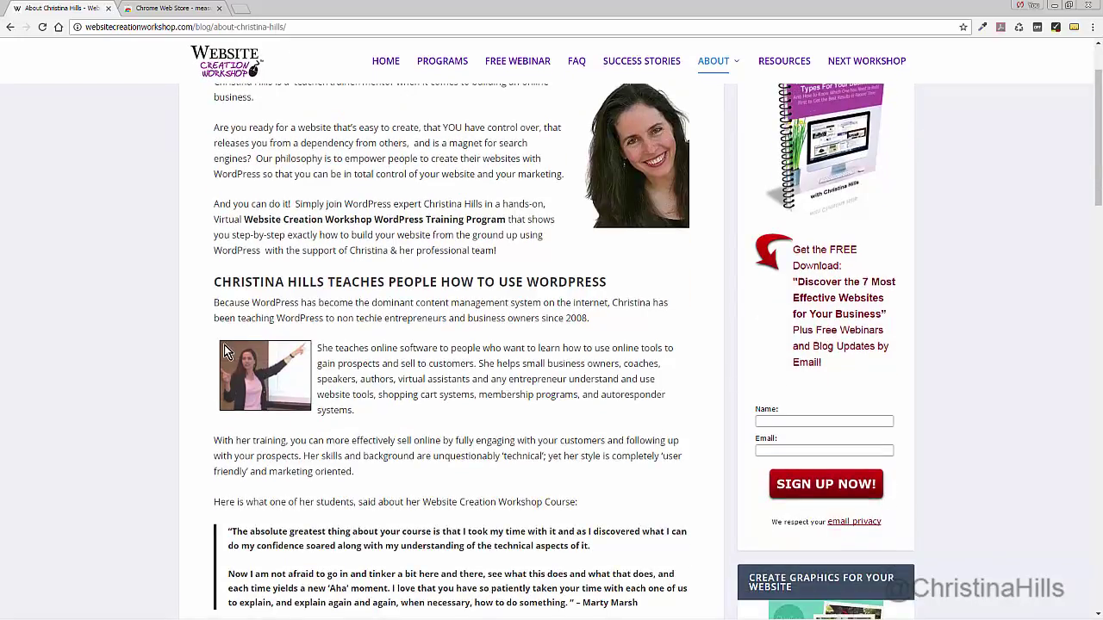
{"action": "left_click", "coordinate": [1056, 27]}
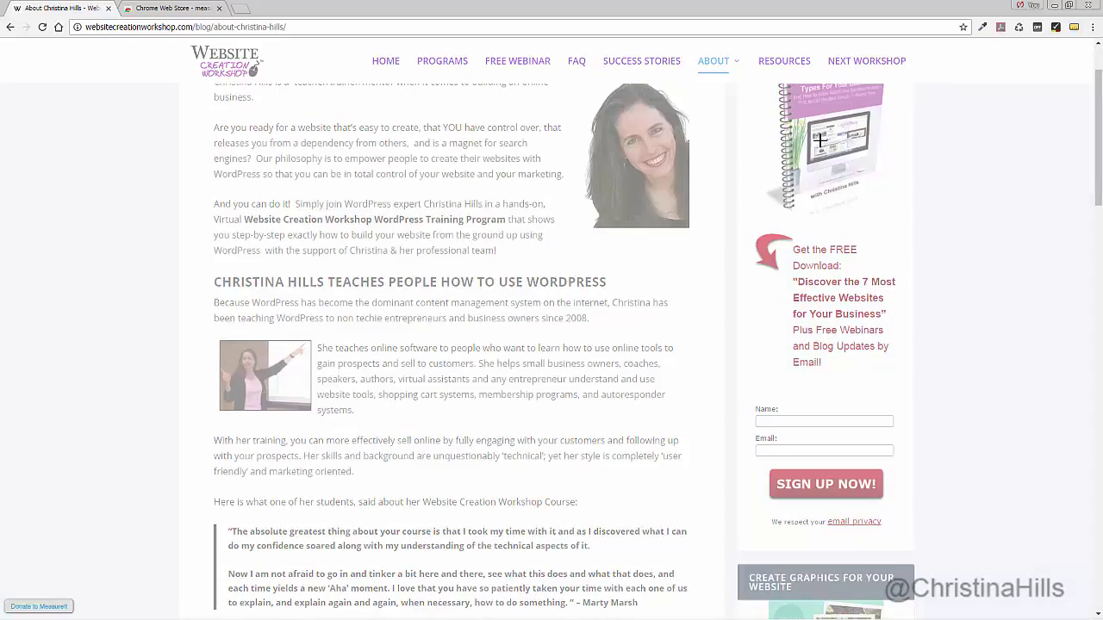
{"action": "left_click_drag", "start_coordinate": [219, 339], "coordinate": [311, 375]}
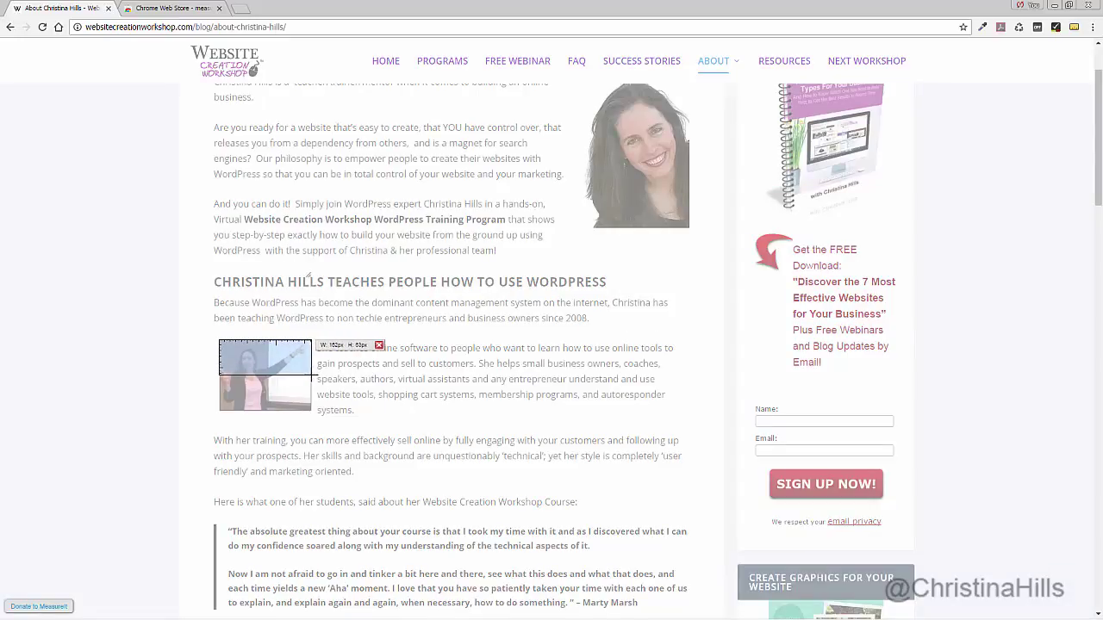
{"action": "left_click", "coordinate": [378, 347]}
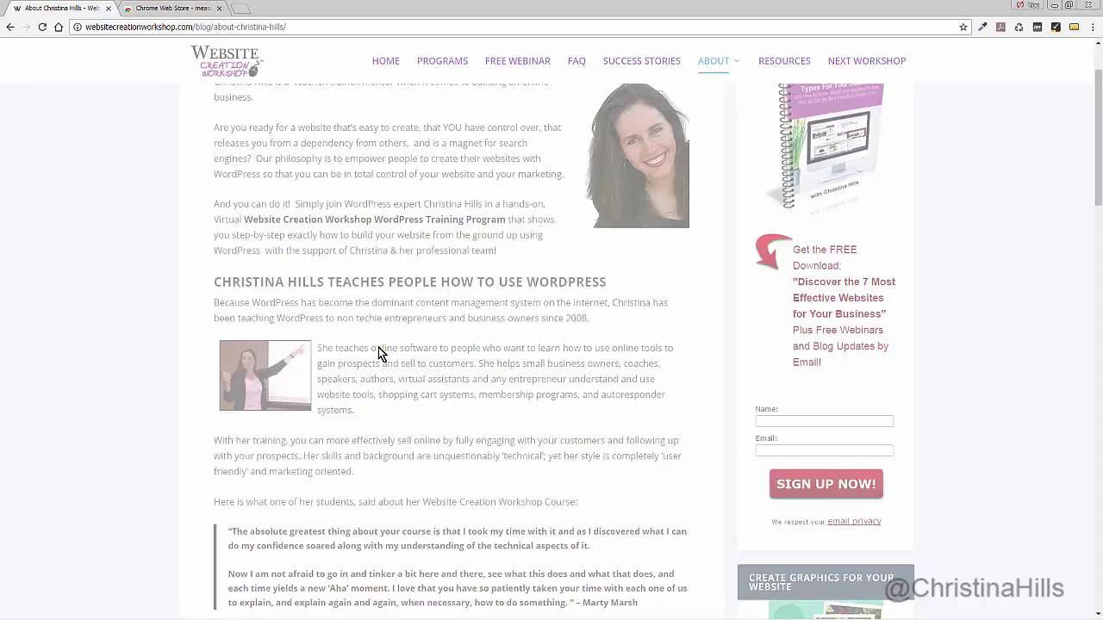
{"action": "left_click", "coordinate": [1074, 27]}
{"action": "scroll", "coordinate": [992, 132], "scroll_direction": "up", "scroll_amount": 2}
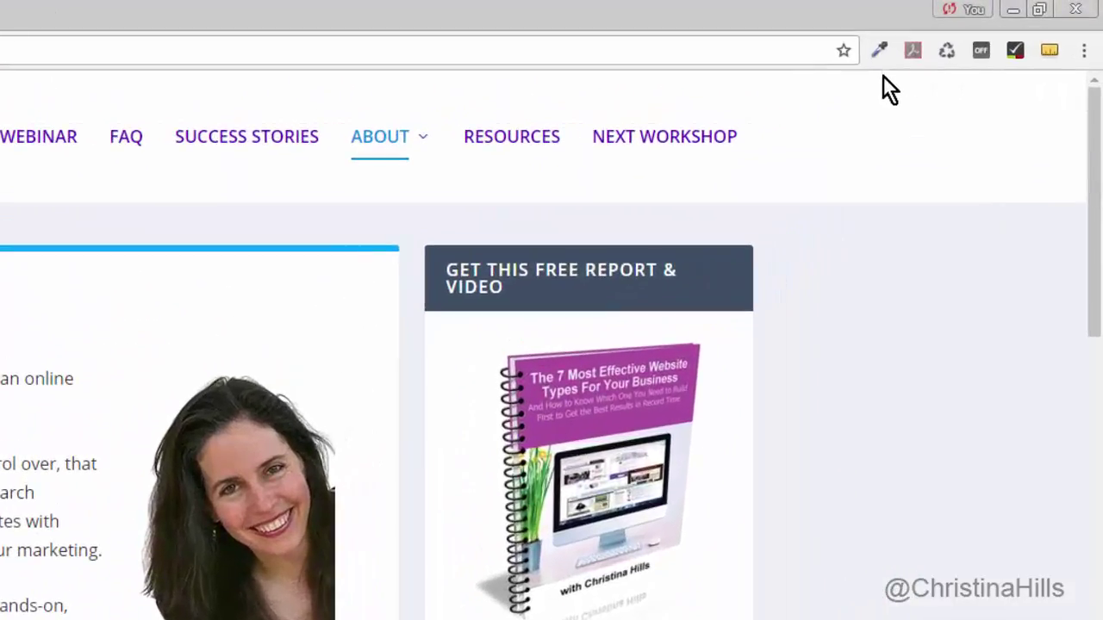
- Sample the purple of the ebook cover with ColorZilla's Pick Color From Page
{"action": "left_click", "coordinate": [879, 52]}
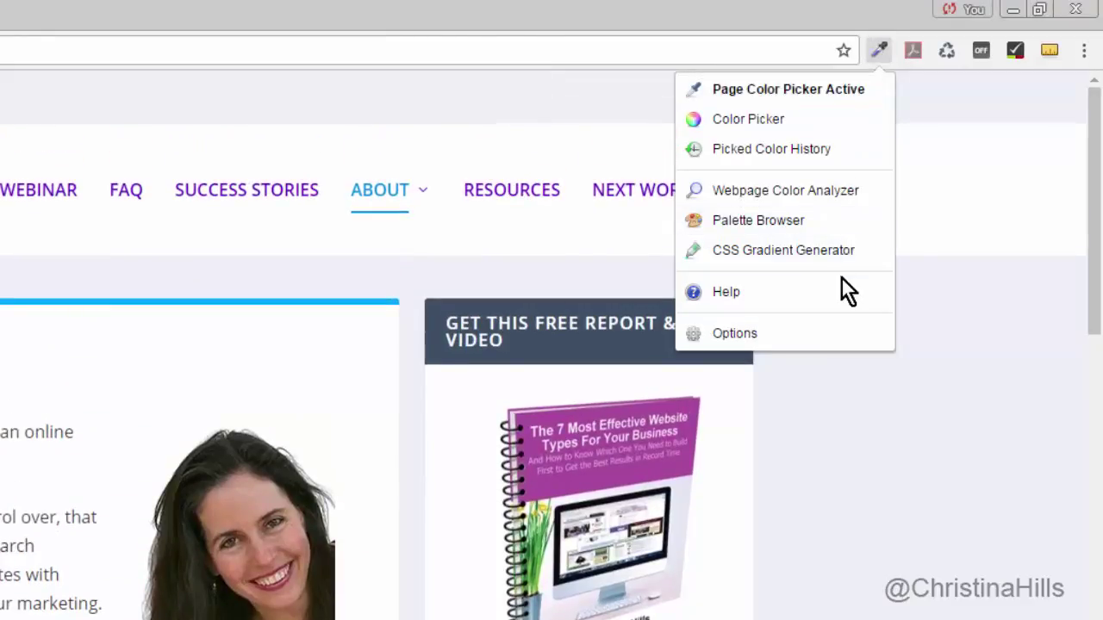
{"action": "left_click", "coordinate": [726, 93]}
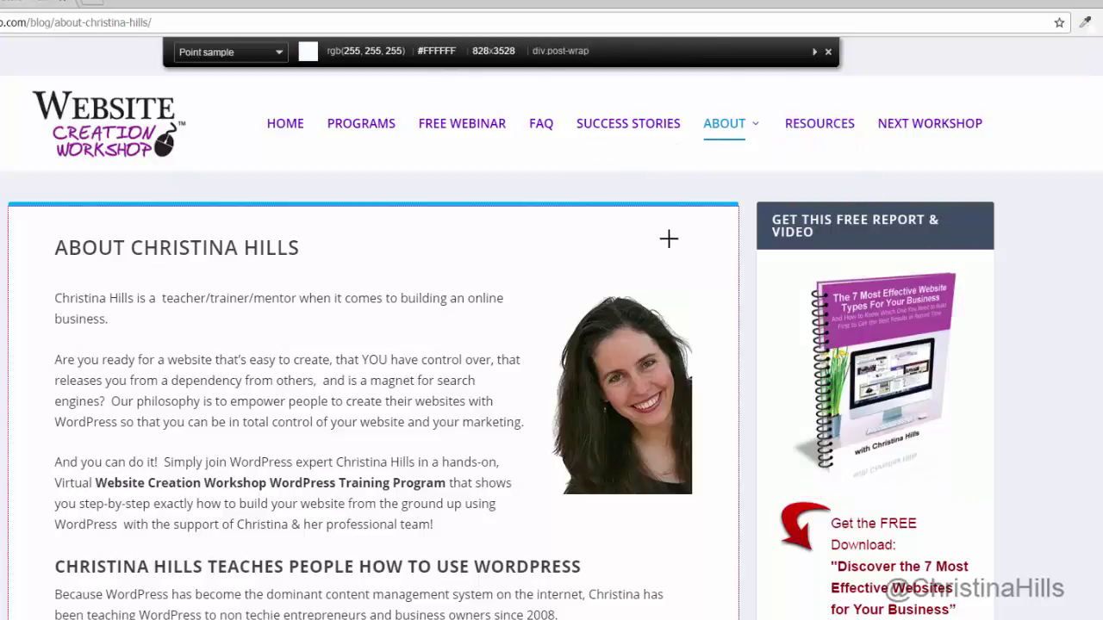
{"action": "left_click", "coordinate": [861, 330]}
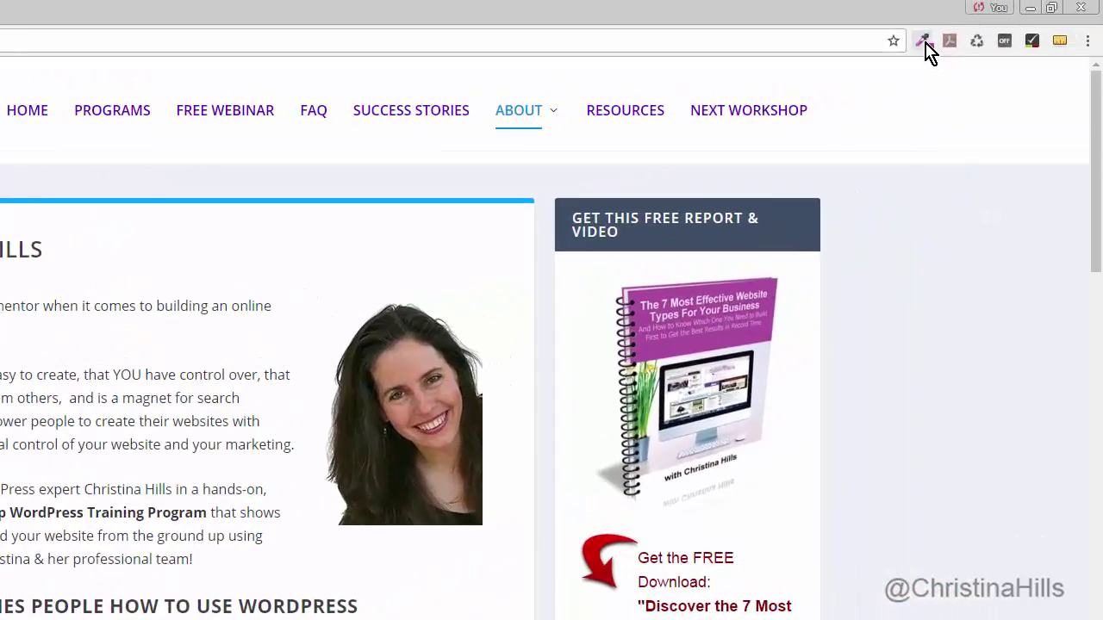
- Select the picked colour's hex code a84b9c in the Color Picker, then cancel and close the menu
{"action": "left_click", "coordinate": [924, 42]}
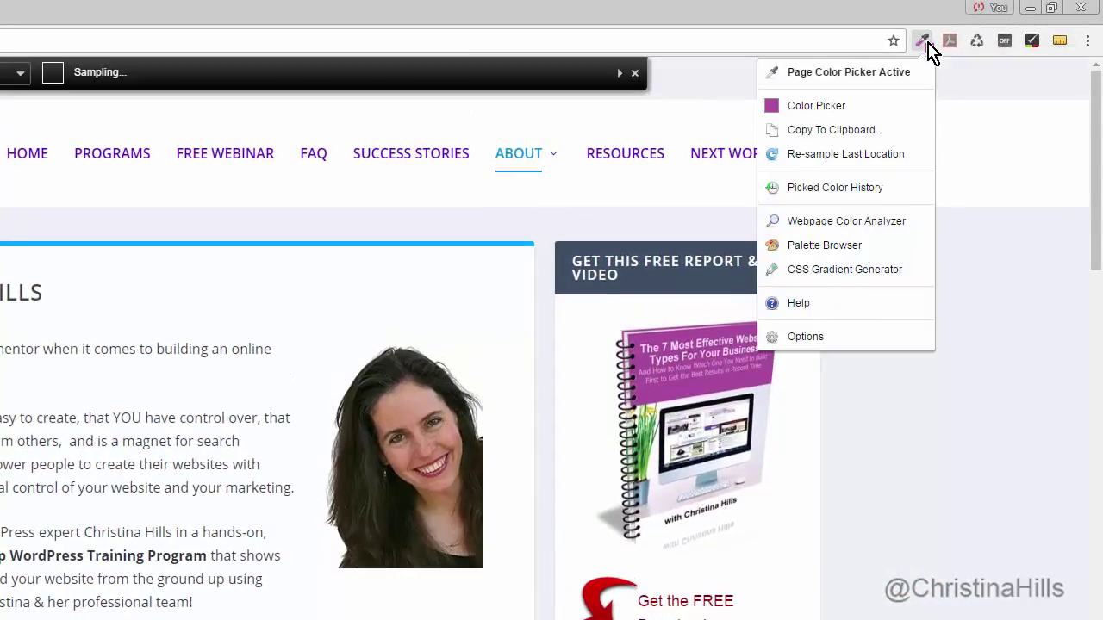
{"action": "left_click", "coordinate": [878, 106]}
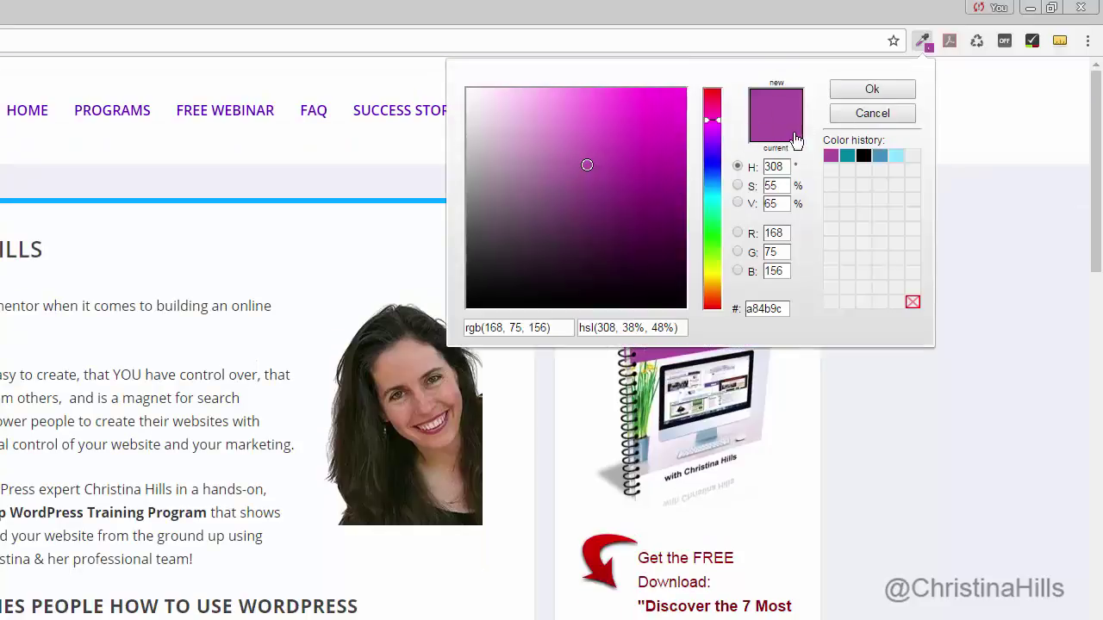
{"action": "left_click", "coordinate": [782, 308]}
{"action": "left_click_drag", "start_coordinate": [782, 308], "coordinate": [744, 309]}
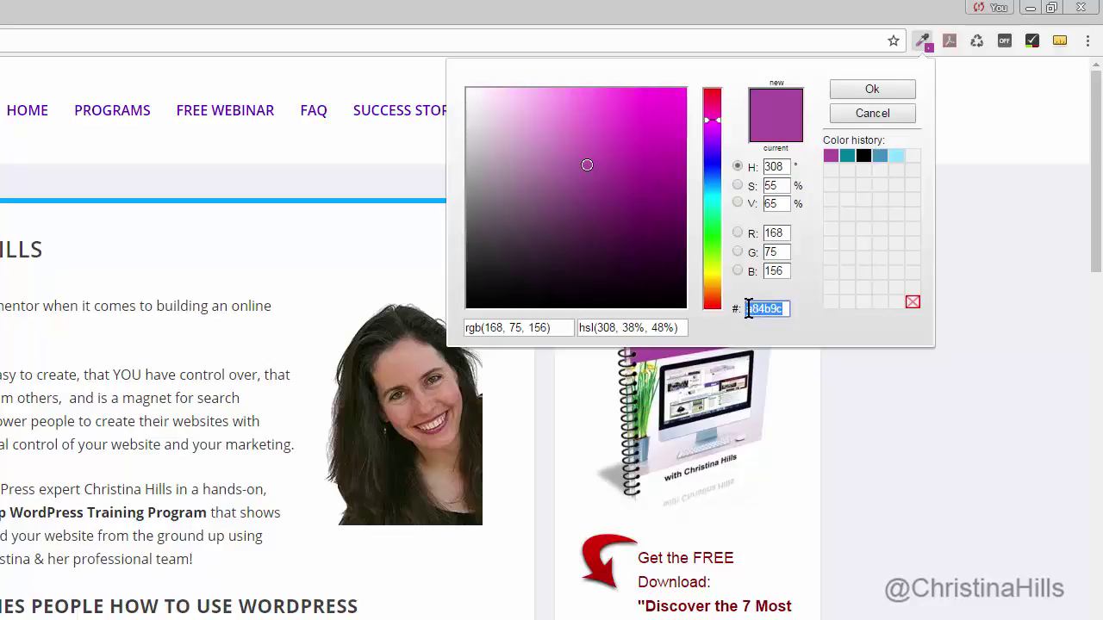
{"action": "left_click", "coordinate": [892, 112]}
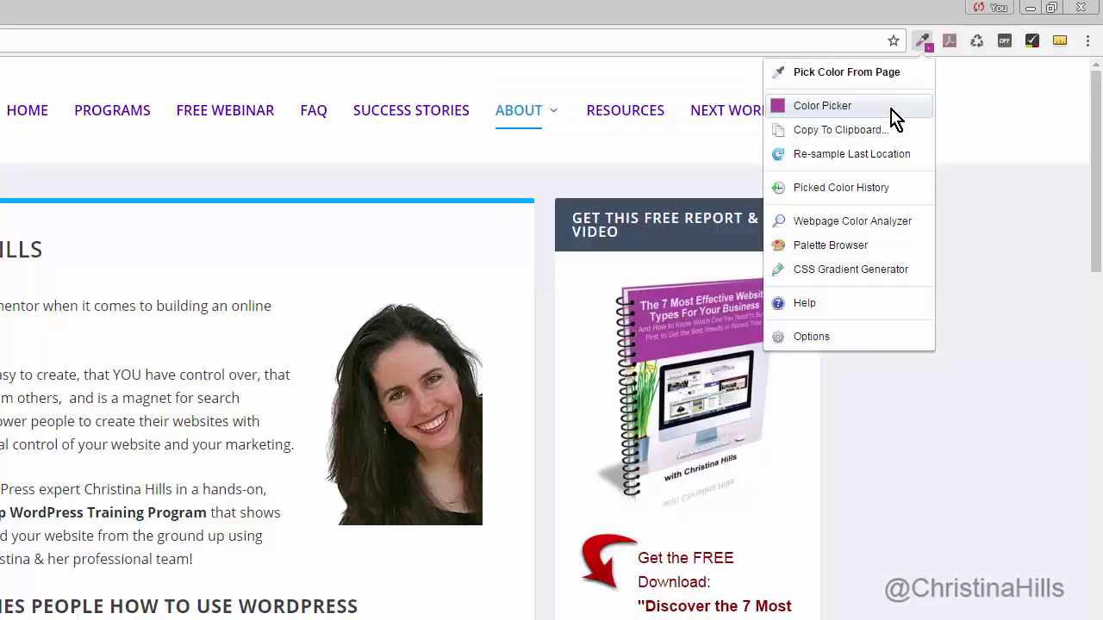
{"action": "left_click", "coordinate": [971, 112]}
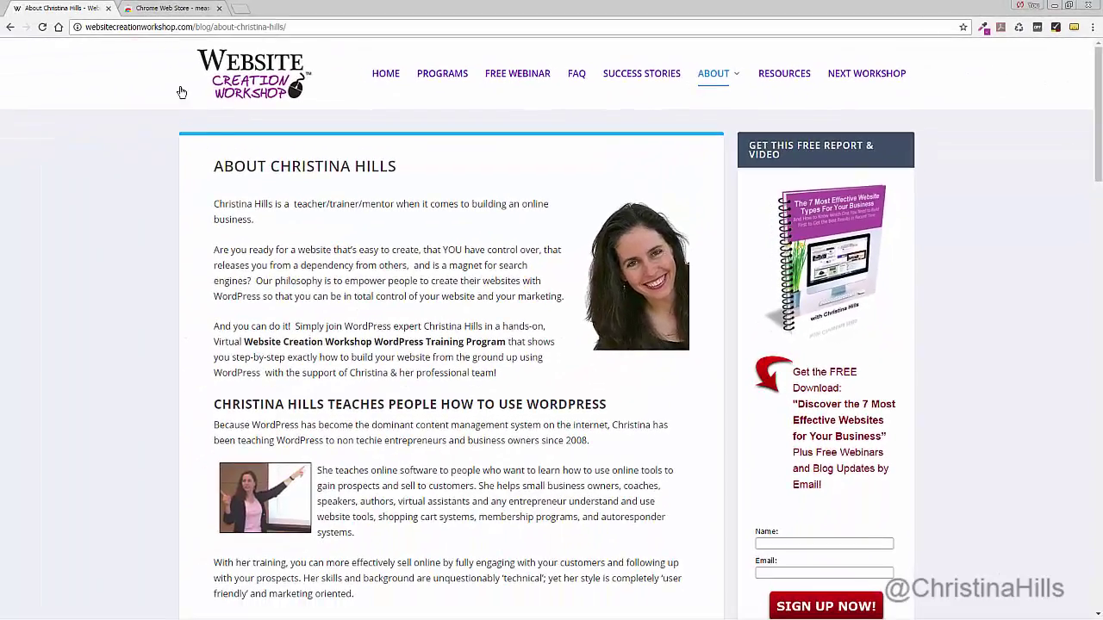
- Clear the 'measureit' search to show the Web Store Extensions home page, browse it, then return to the About page
{"action": "left_click", "coordinate": [150, 10]}
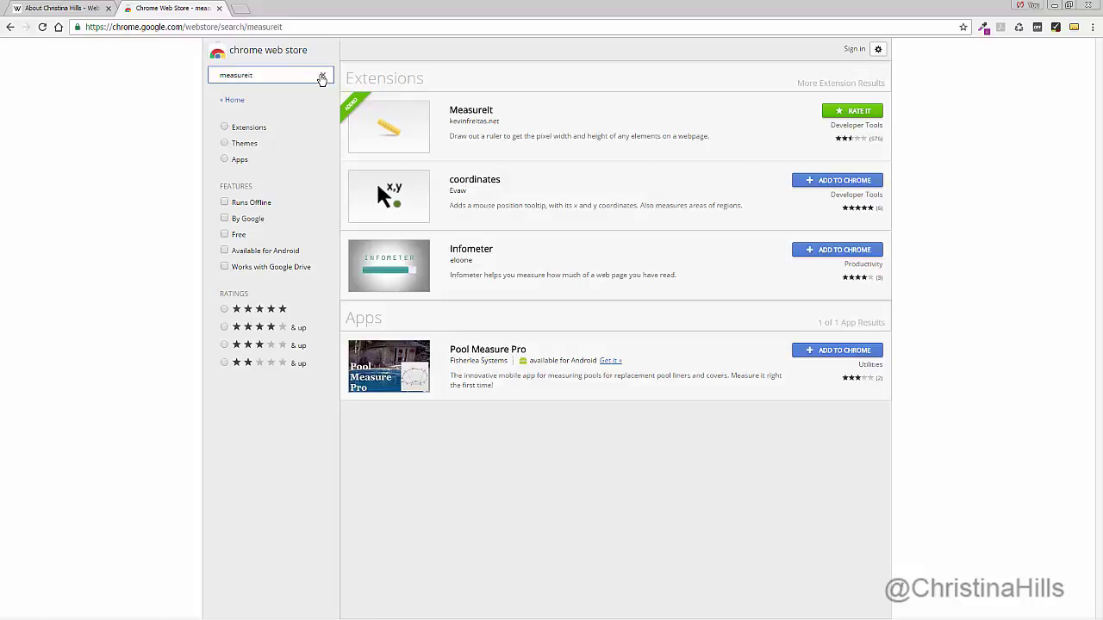
{"action": "left_click", "coordinate": [323, 76]}
{"action": "left_click", "coordinate": [261, 50]}
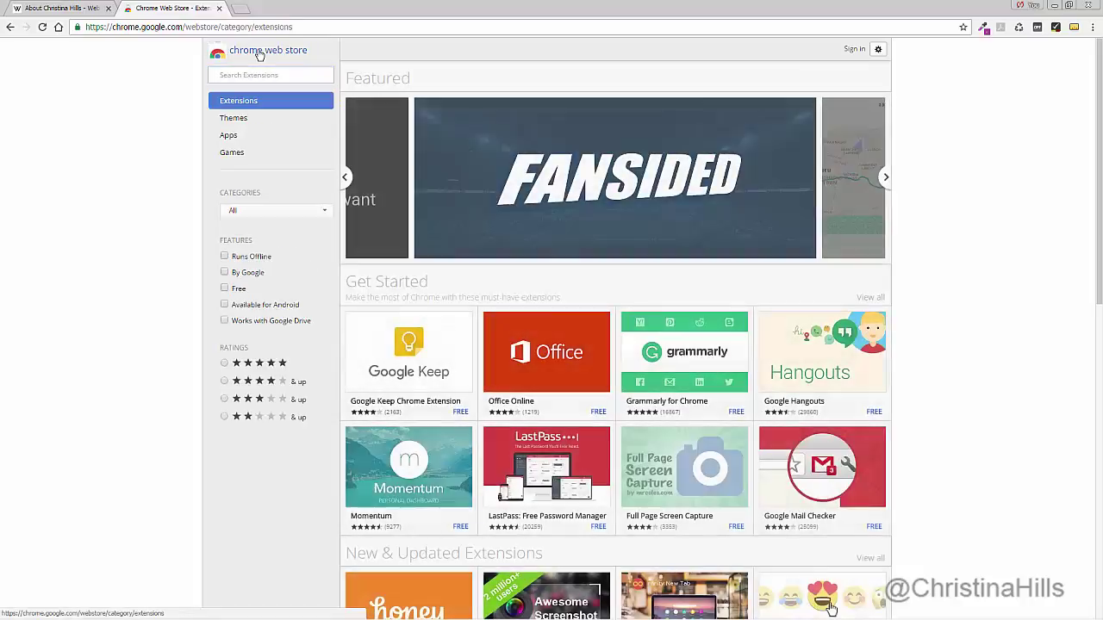
{"action": "scroll", "coordinate": [573, 362], "scroll_direction": "down", "scroll_amount": 4}
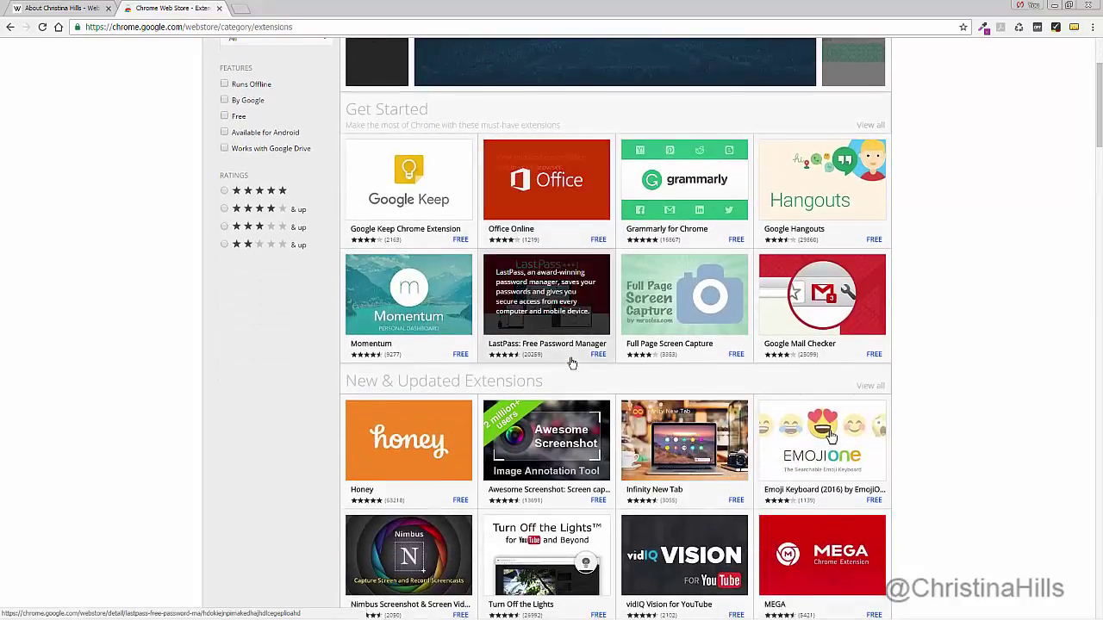
{"action": "scroll", "coordinate": [572, 362], "scroll_direction": "down", "scroll_amount": 2}
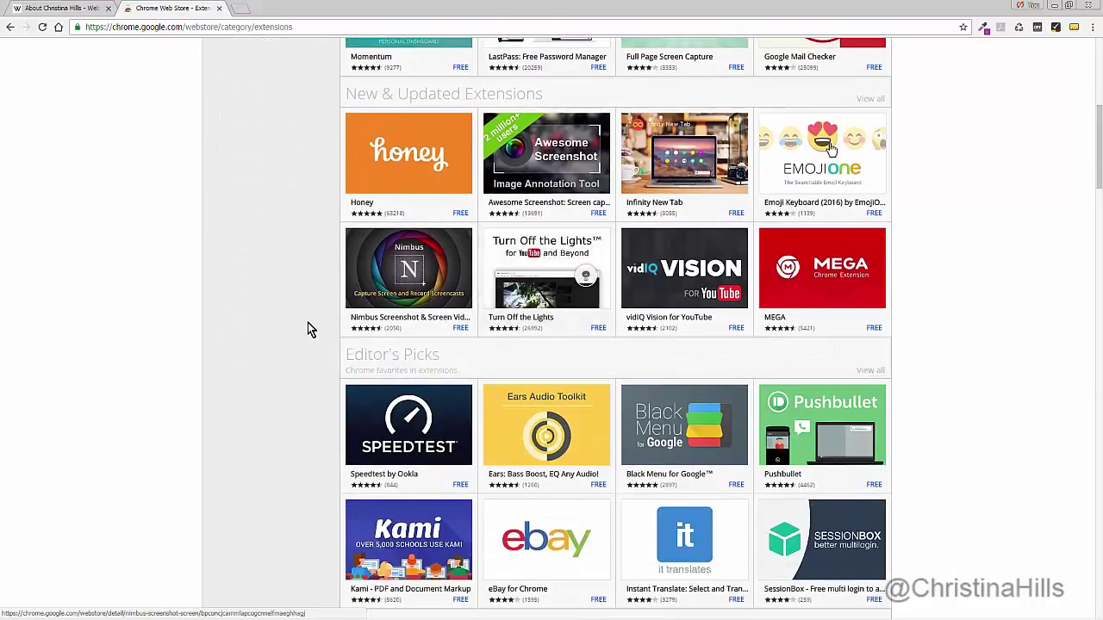
{"action": "scroll", "coordinate": [307, 329], "scroll_direction": "up", "scroll_amount": 1}
{"action": "scroll", "coordinate": [379, 336], "scroll_direction": "down", "scroll_amount": 2}
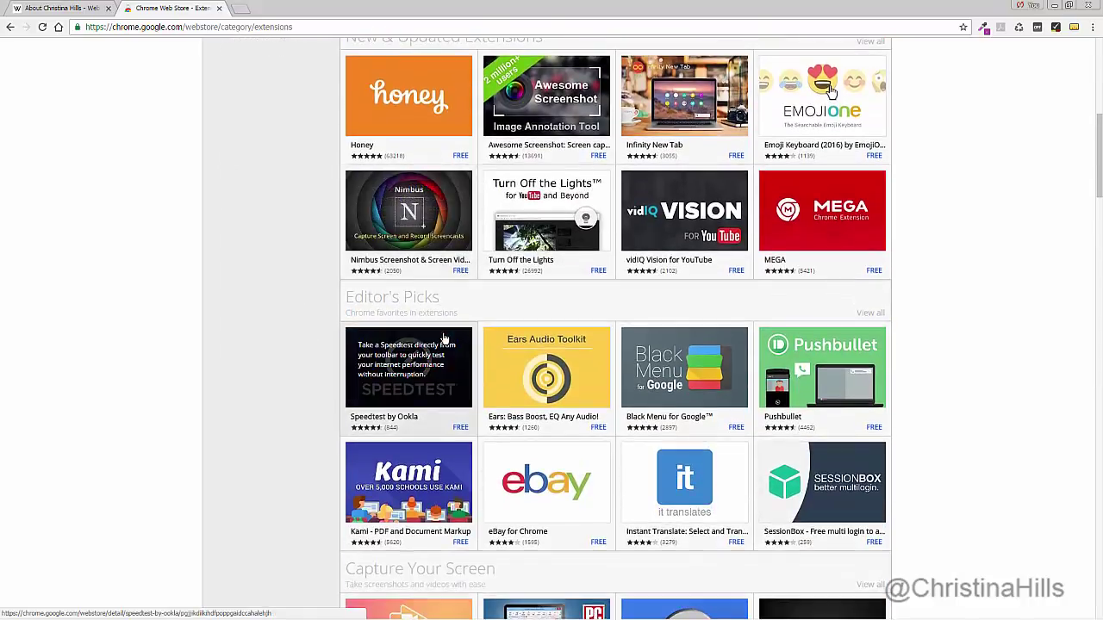
{"action": "scroll", "coordinate": [445, 339], "scroll_direction": "up", "scroll_amount": 6}
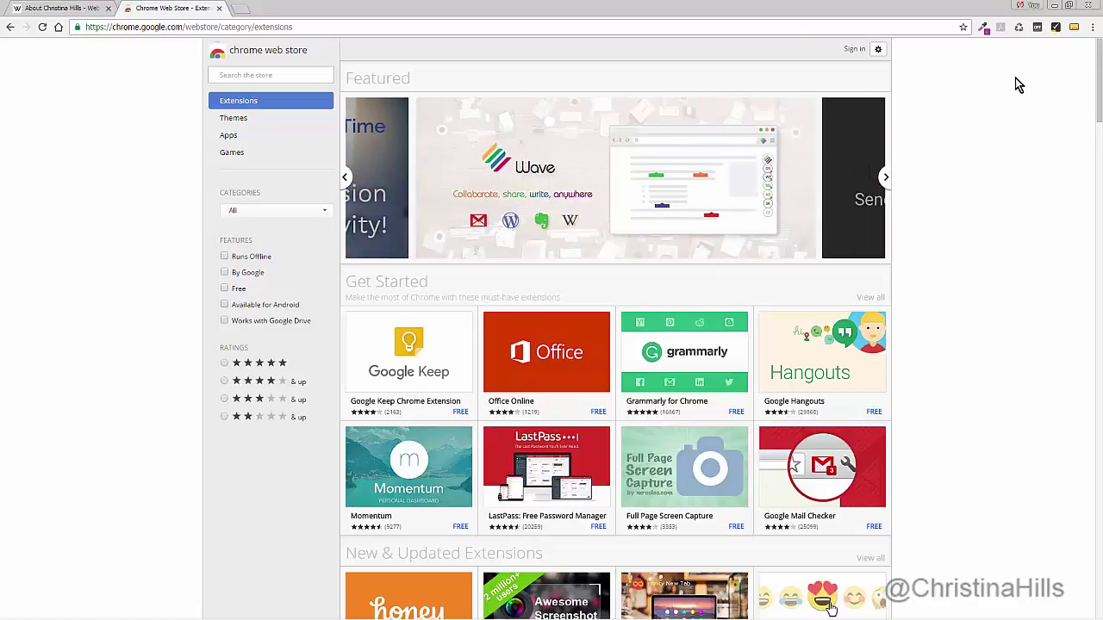
{"action": "left_click", "coordinate": [69, 10]}
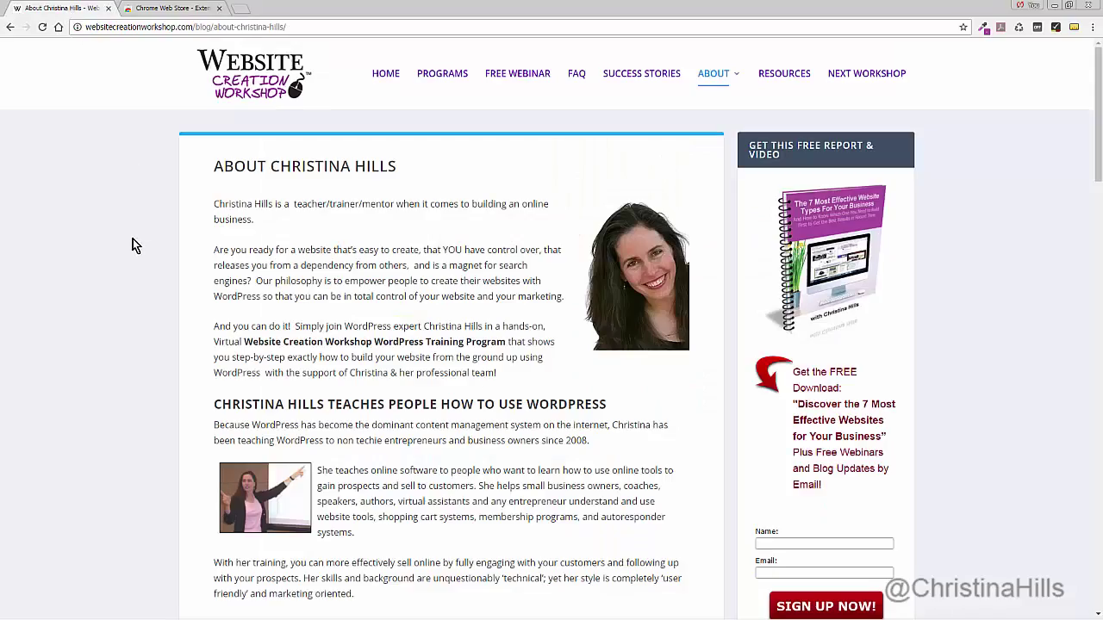